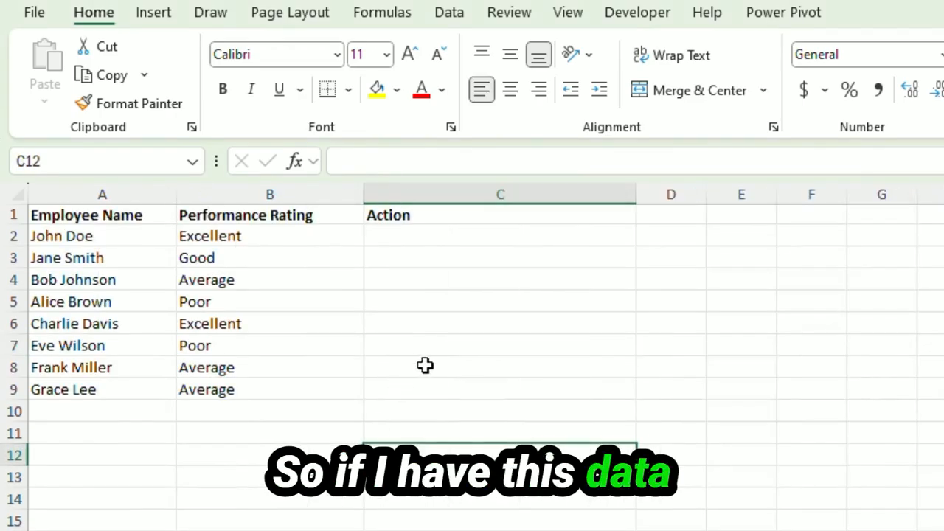
Examine the employee names in A2:A9, their performance ratings in B2:B9 and the empty Action column.
click(426, 367)
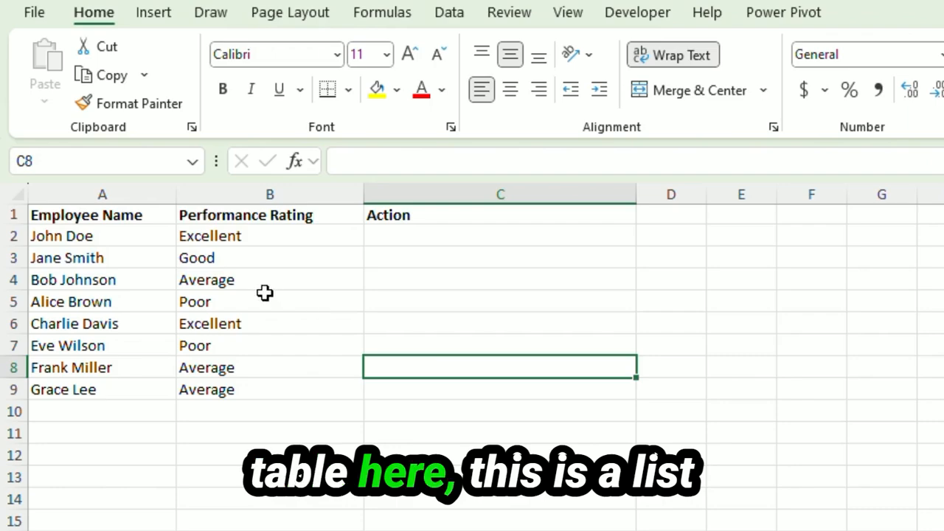
drag(103, 240, 97, 394)
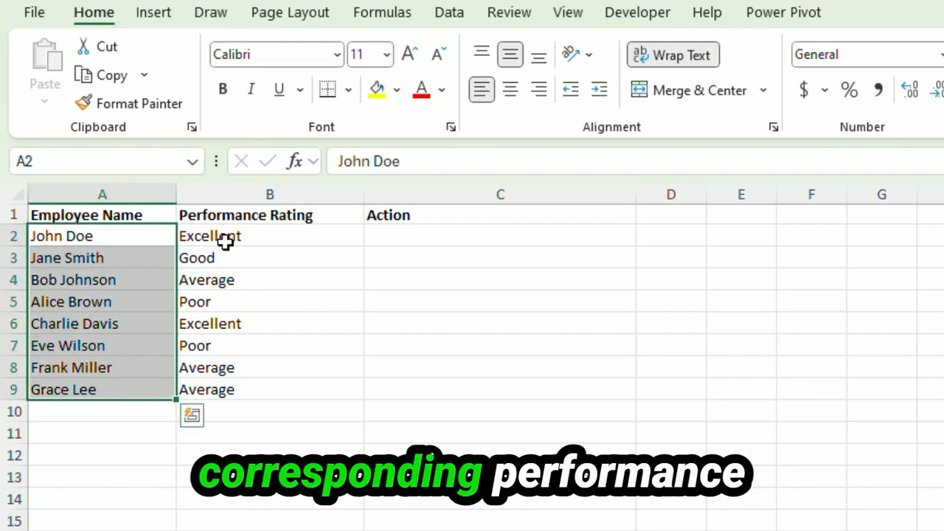
drag(225, 242, 222, 391)
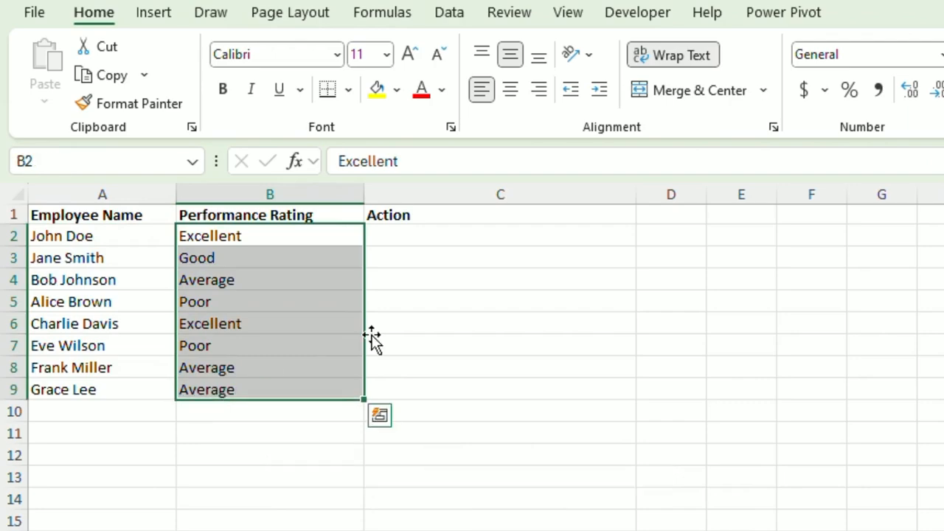
click(417, 234)
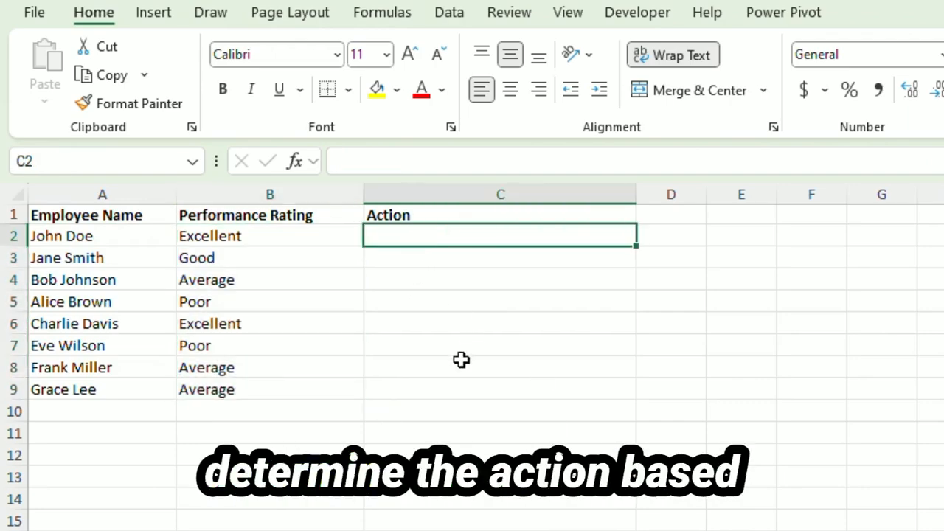
click(263, 234)
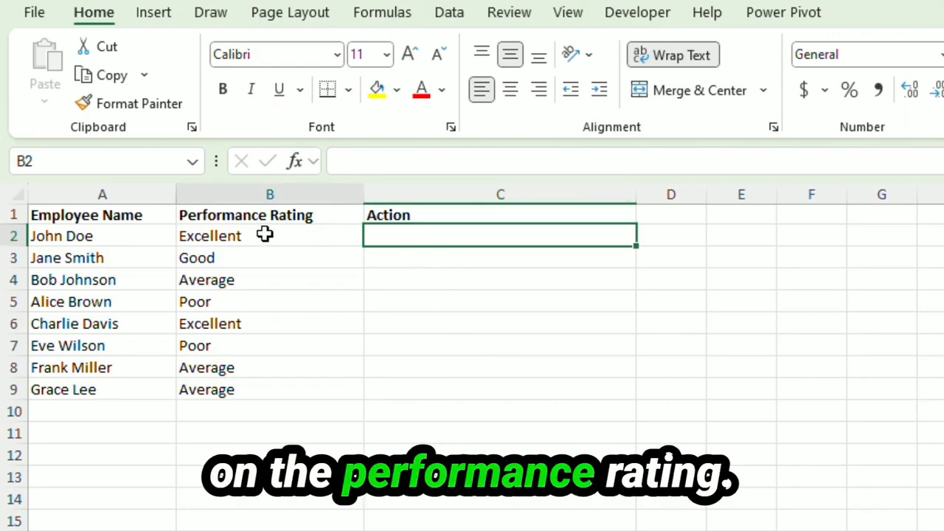
Begin a SWITCH formula in C2 that evaluates the performance rating in B2.
click(445, 235)
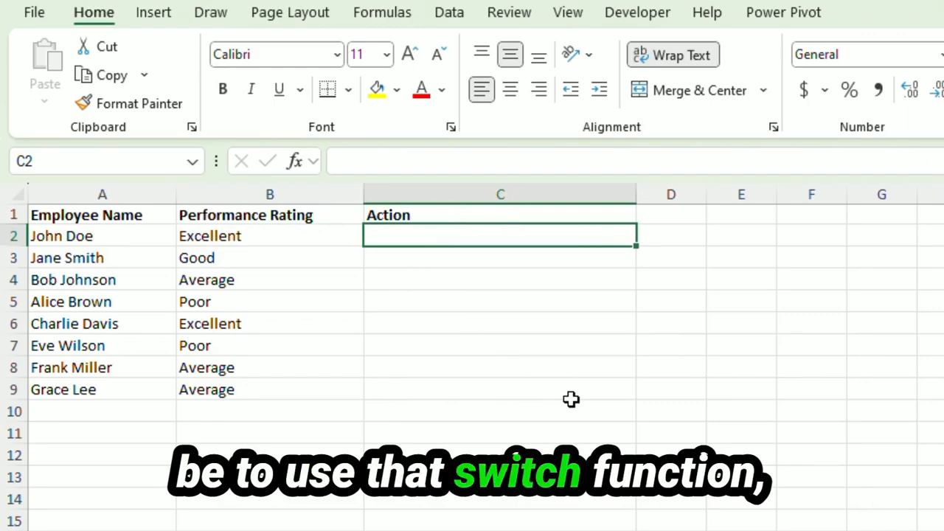
text(=)
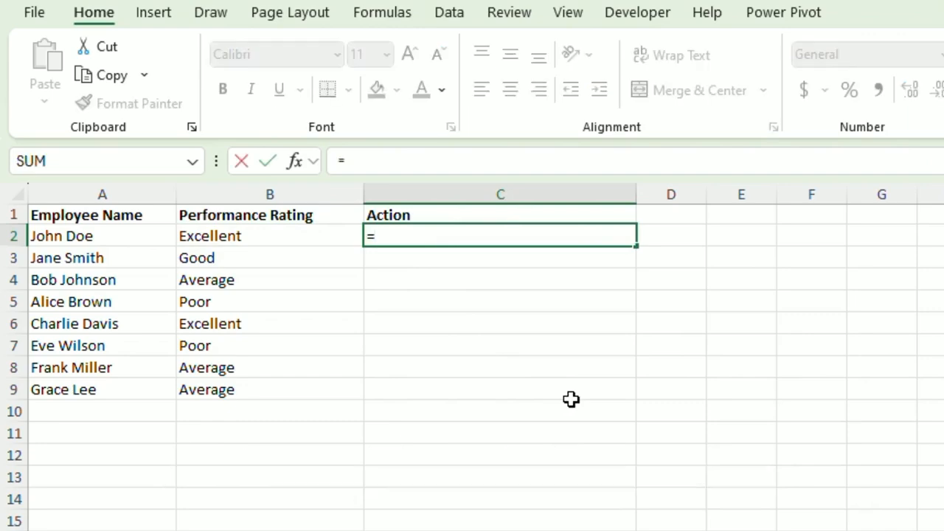
text(switch()
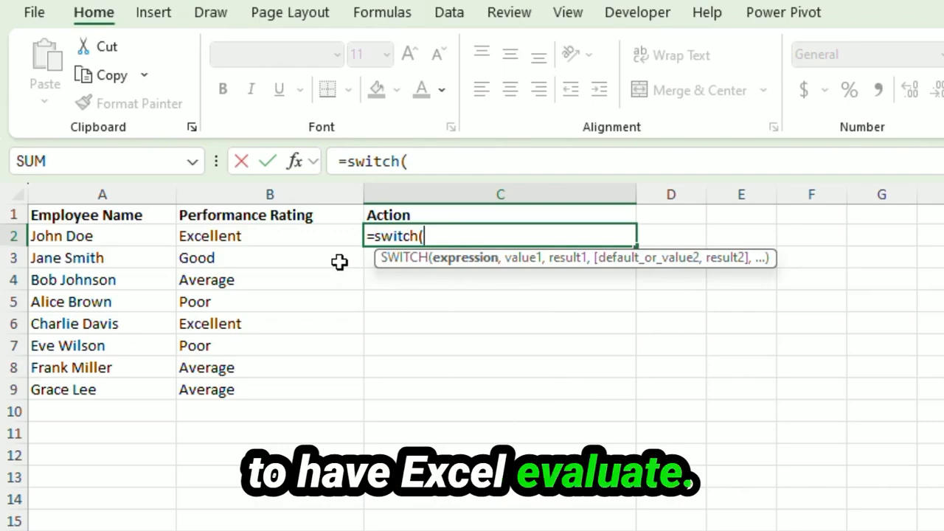
click(283, 235)
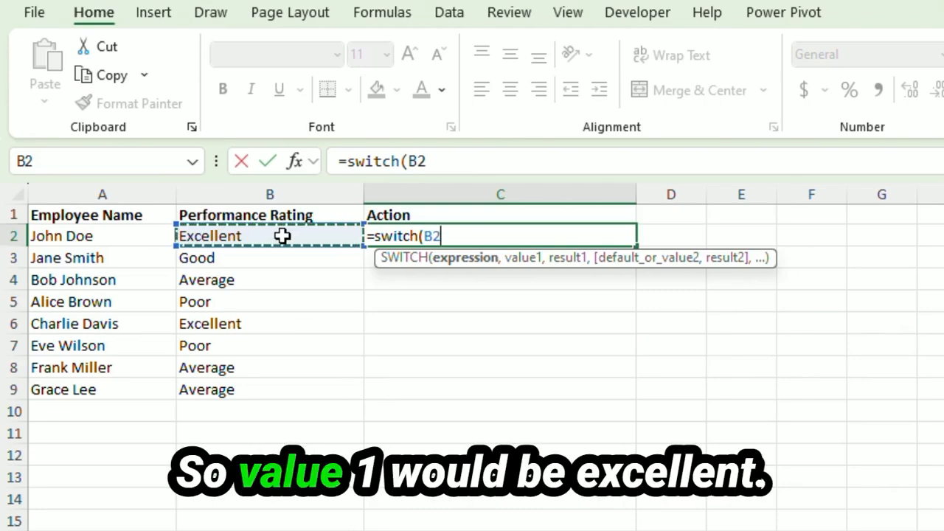
text(,)
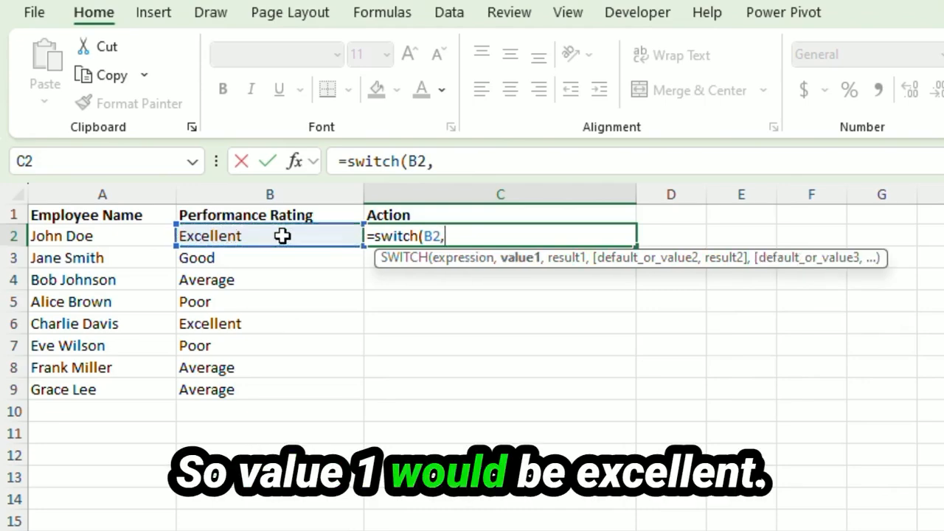
Add "Excellent" as the SWITCH formula's first value, with "Promotion" as its result.
text(")
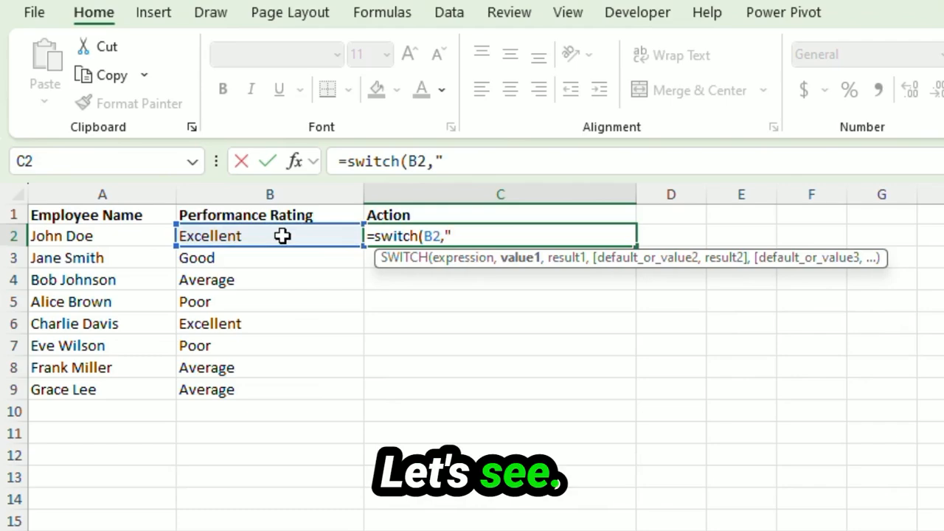
text(Excellent")
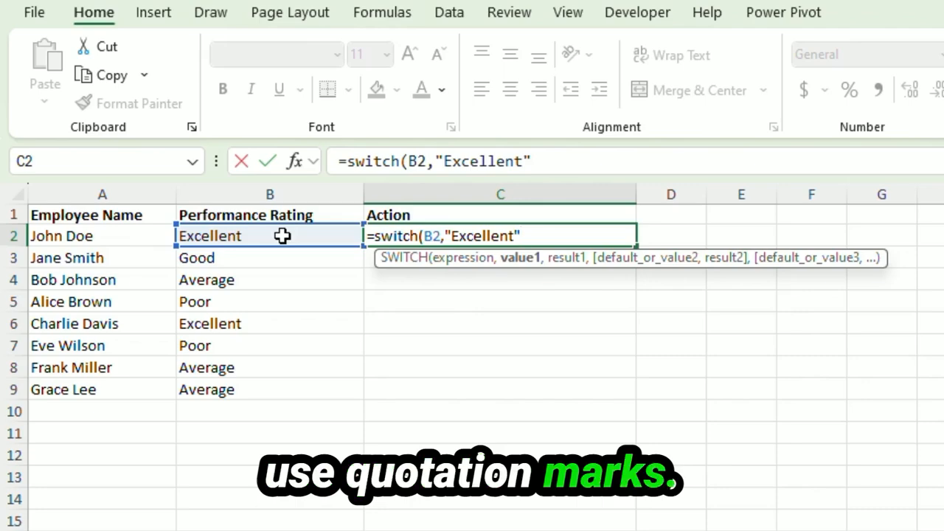
text(,)
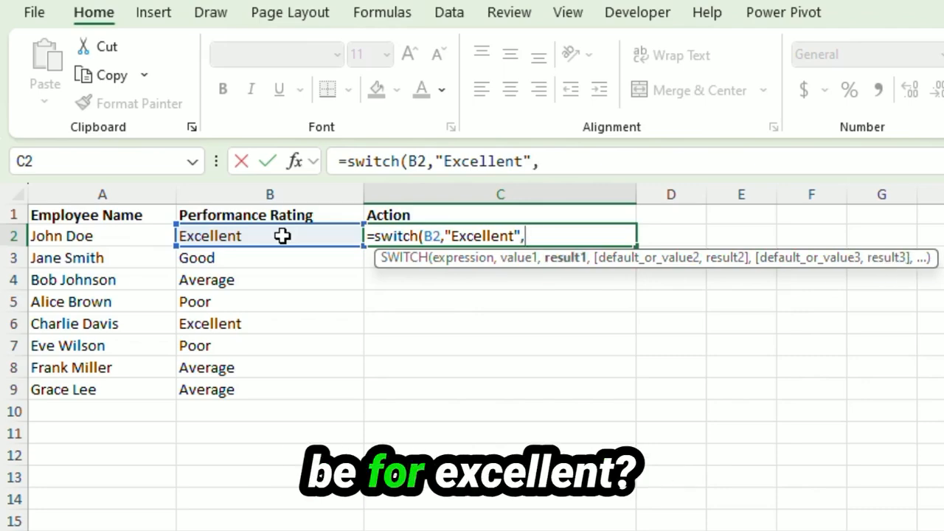
text(")
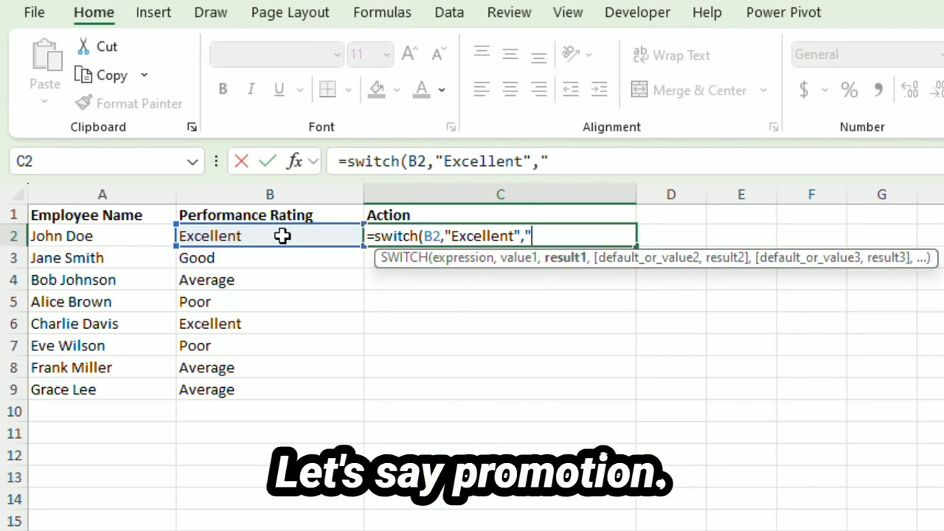
text(Promotion")
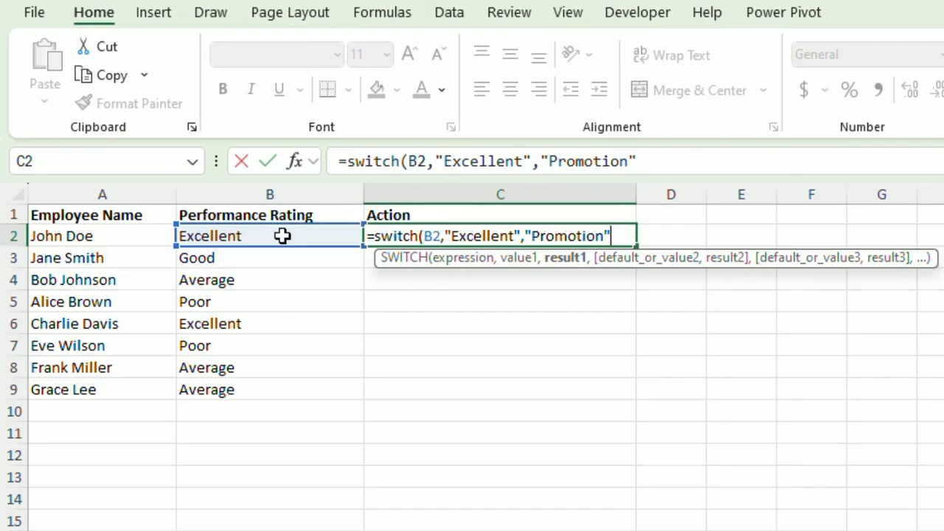
text(,)
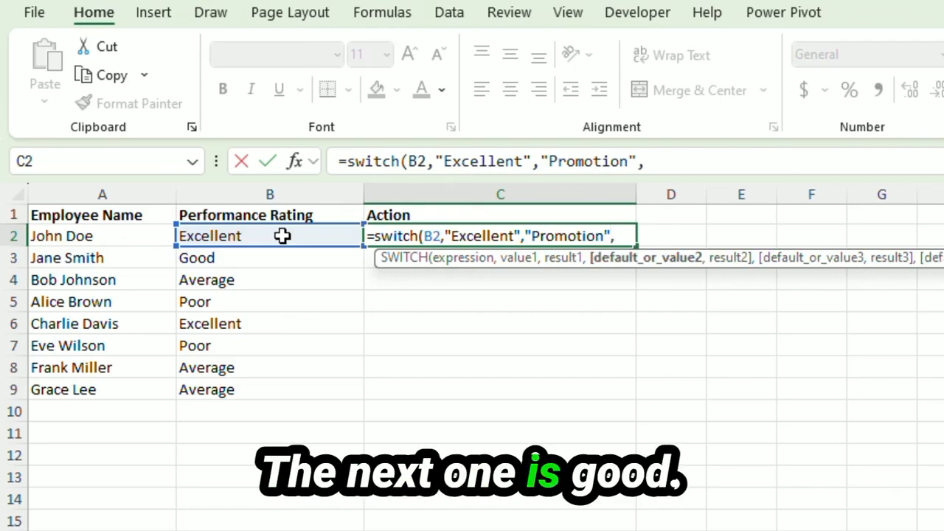
Extend the SWITCH formula in C2 with "Good" returning "Raise" and "Average" returning "Extra Break".
text("Good")
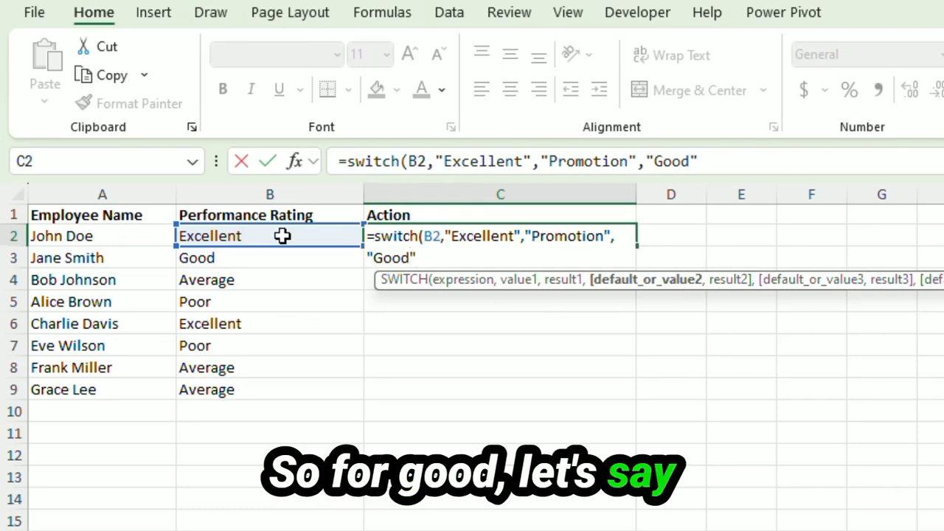
text(,)
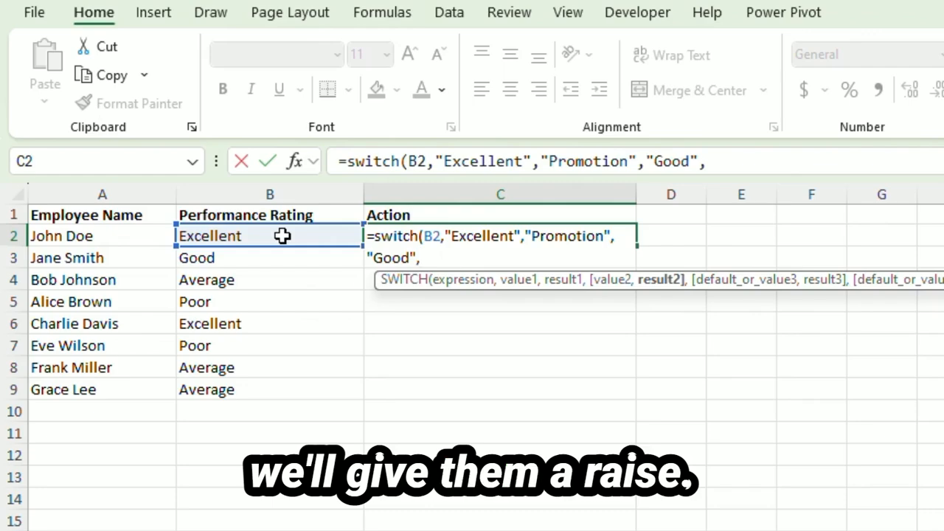
text("Raise")
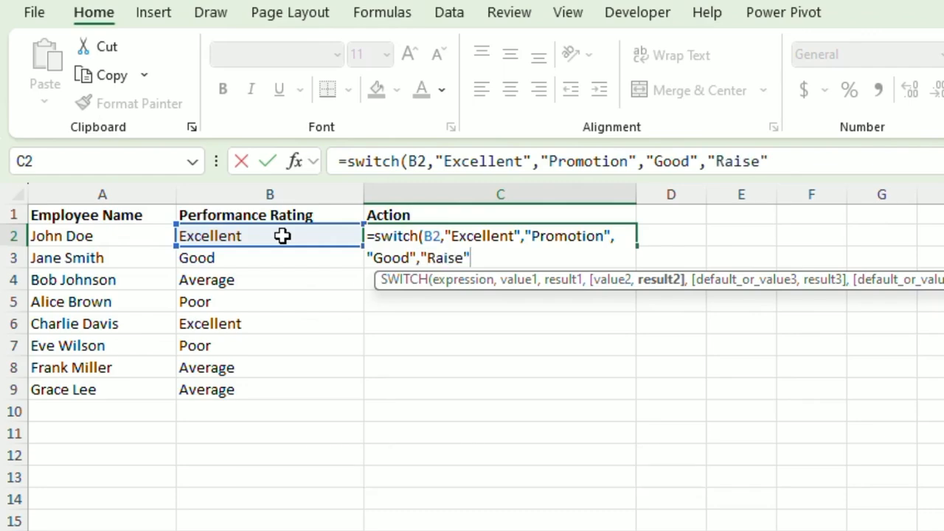
text(,)
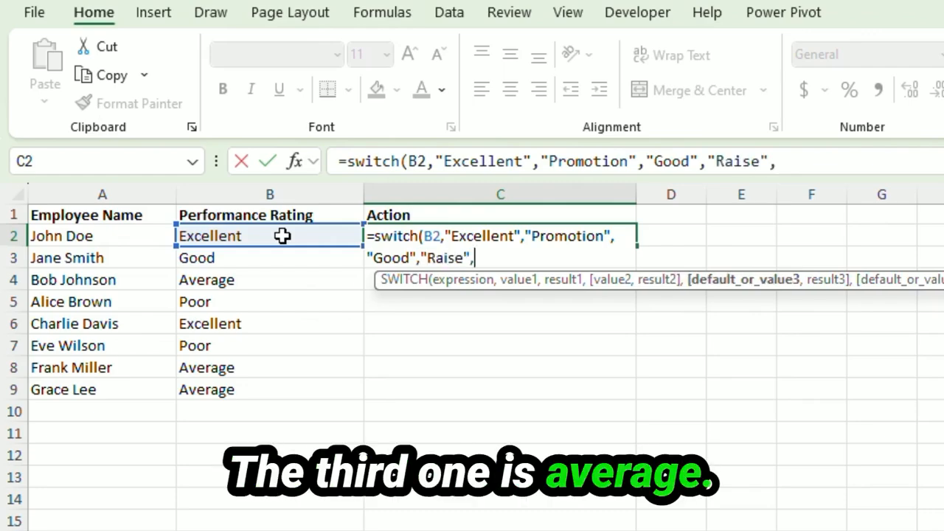
text("Average",)
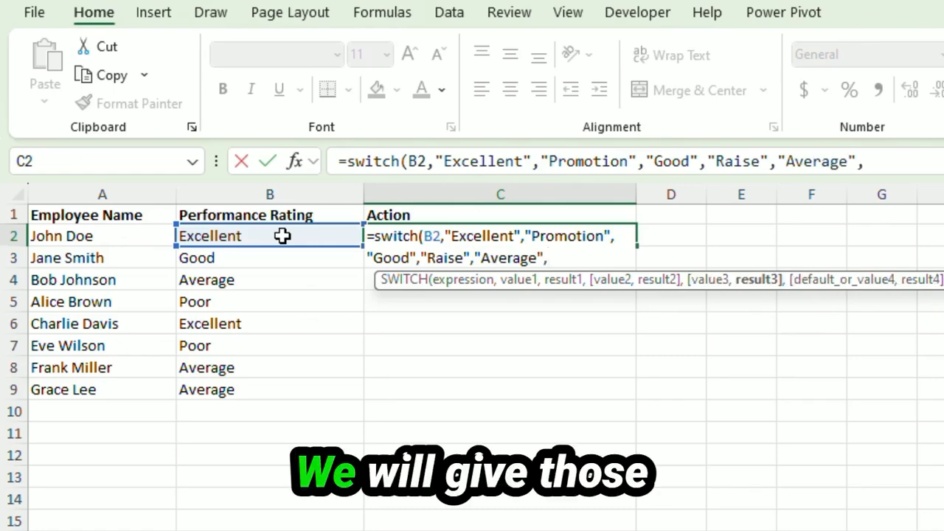
text(")
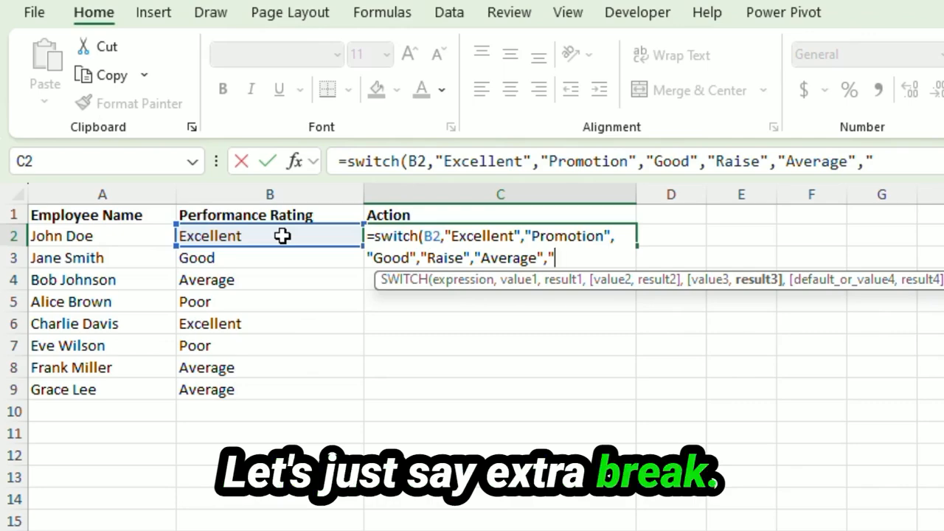
text(Extra Break")
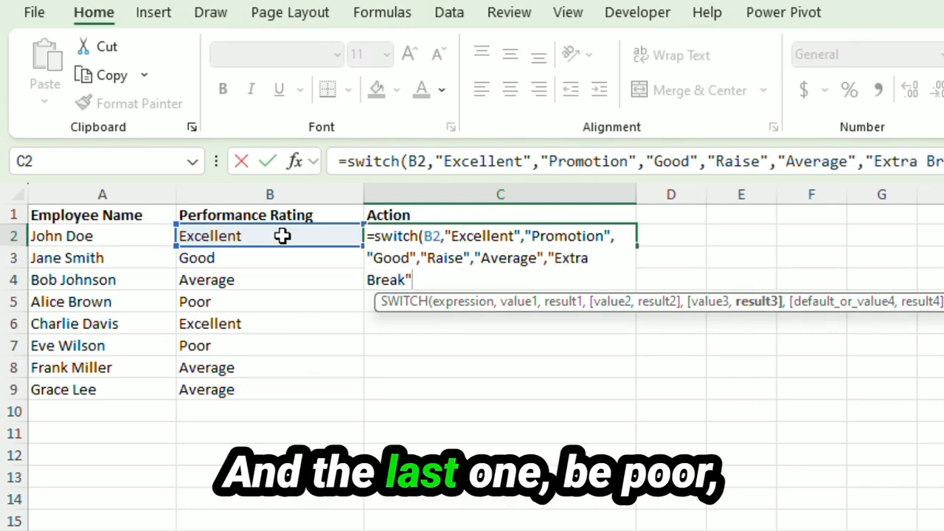
Add "Poor" returning "Manager Discussion" as the last pair and complete the SWITCH formula in C2.
text(,"P)
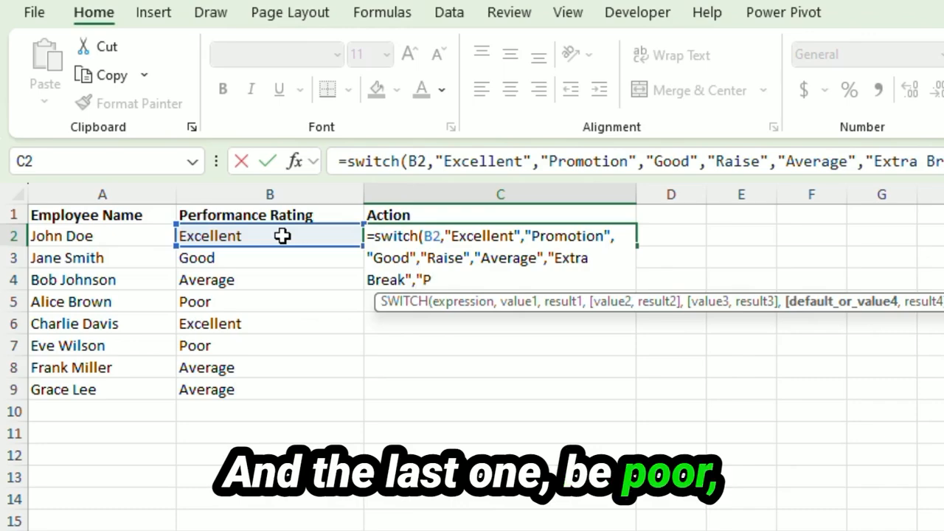
text(oor")
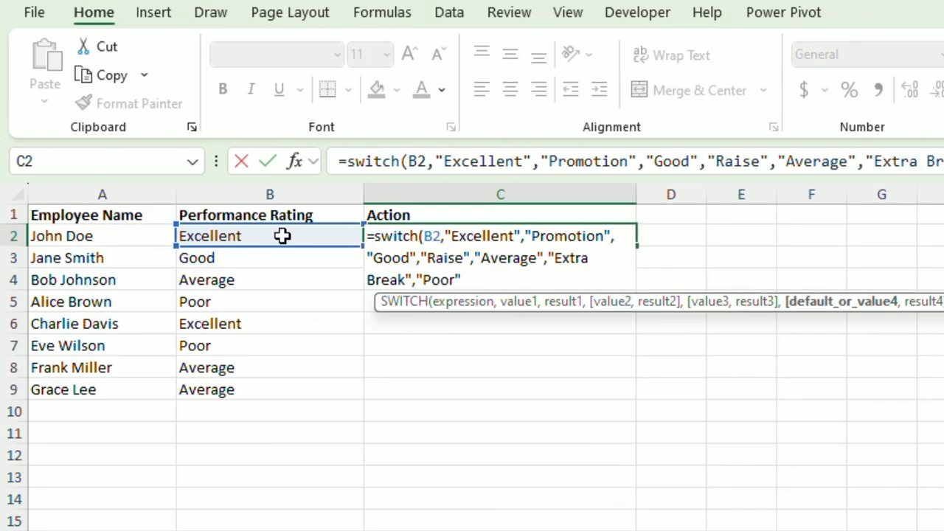
text(,)
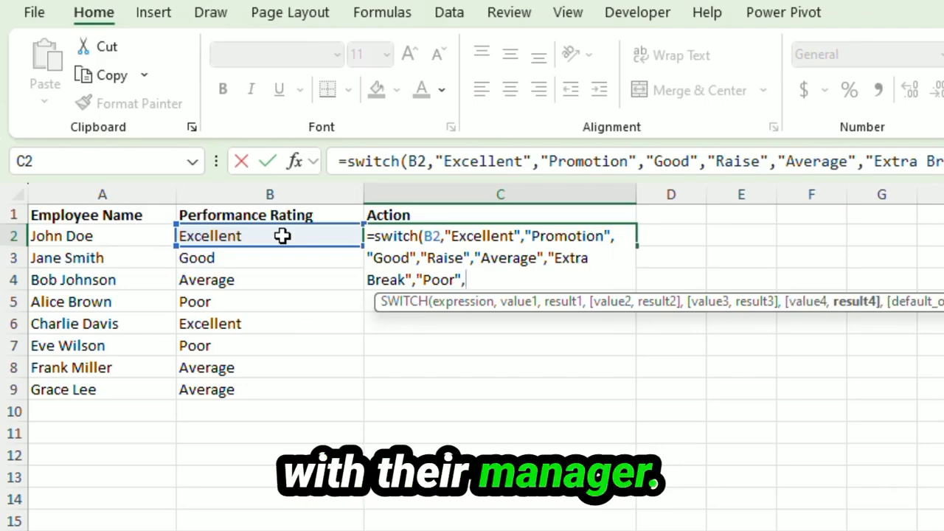
text("Manager Di)
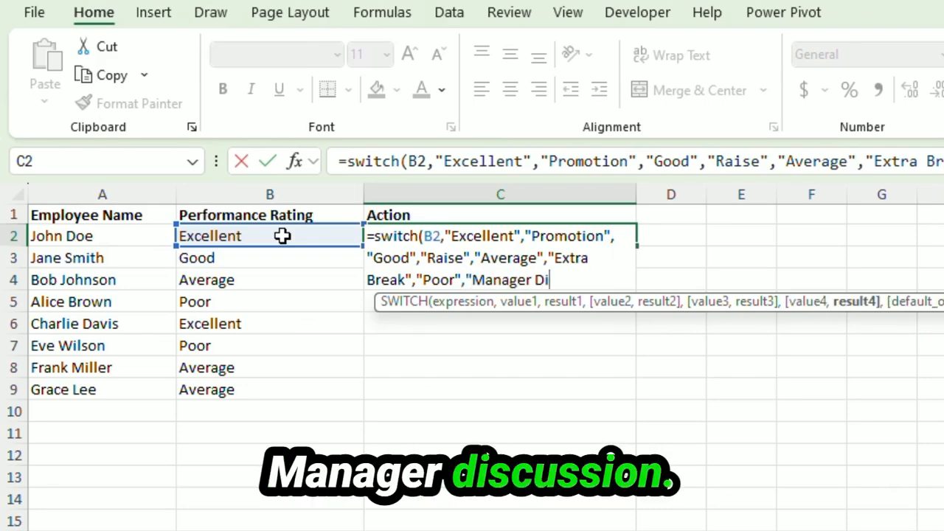
text(scussion")
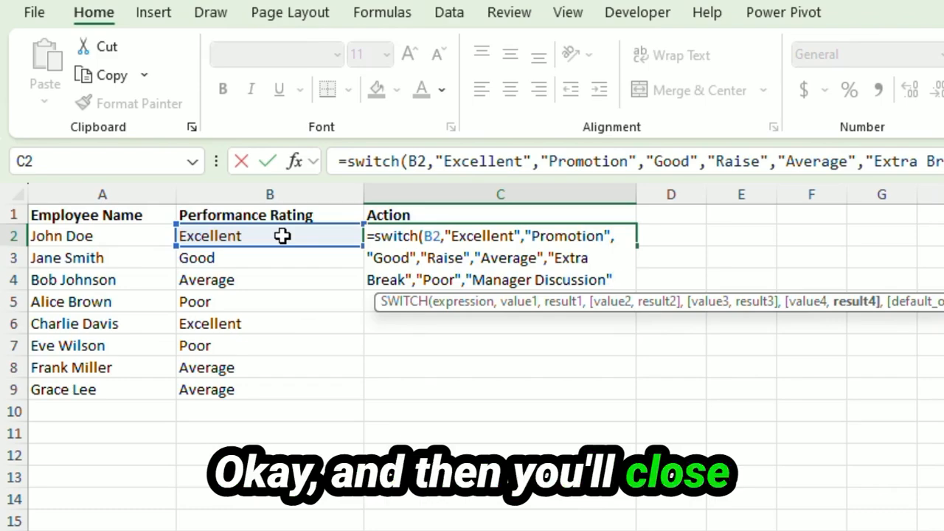
text())
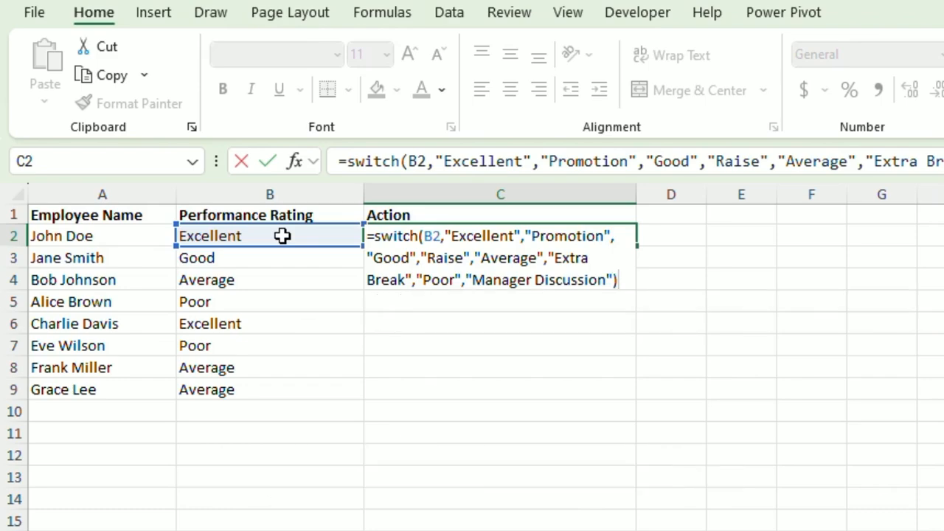
key(Return)
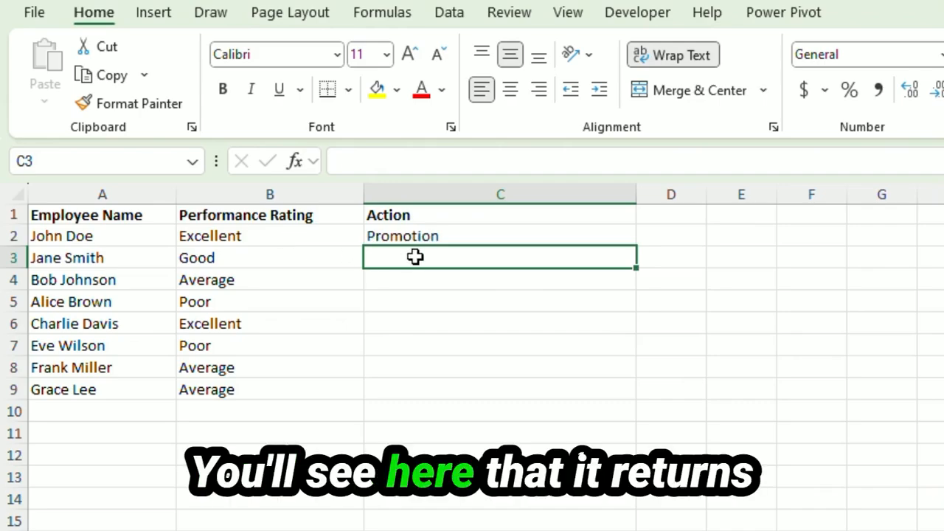
Copy the SWITCH formula from C2 into C3:C9 to fill the Action column for all employees.
click(433, 235)
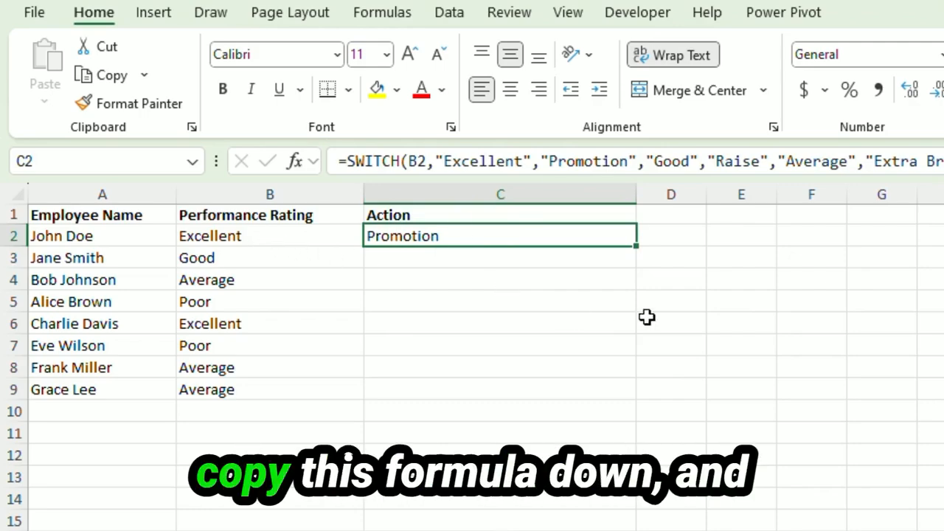
key(ctrl+c)
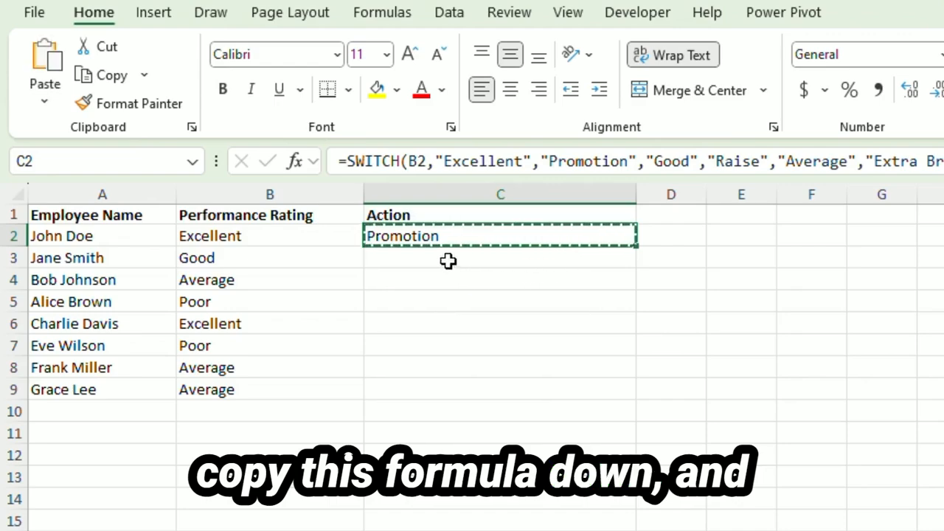
drag(449, 258, 452, 396)
key(ctrl+v)
Clear the copy selection and check the actions in column C against the performance ratings in column B.
click(482, 344)
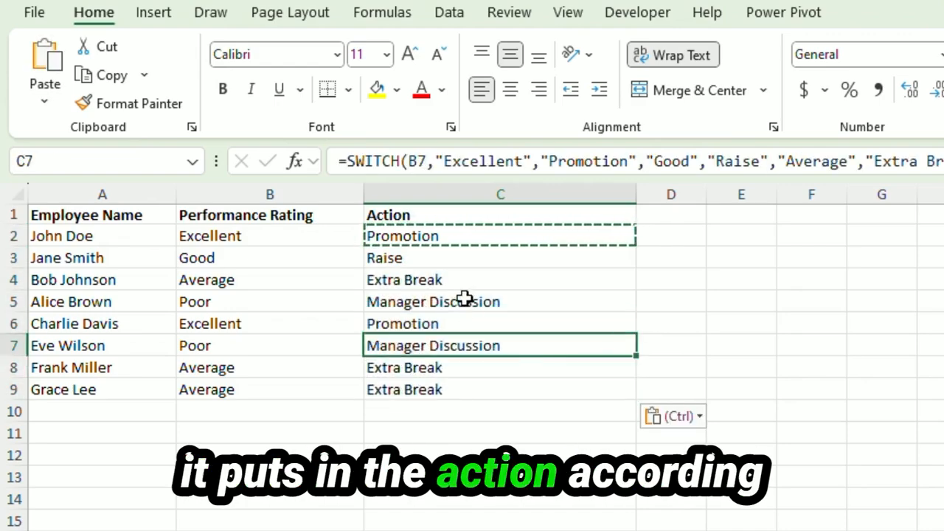
key(Escape)
click(217, 345)
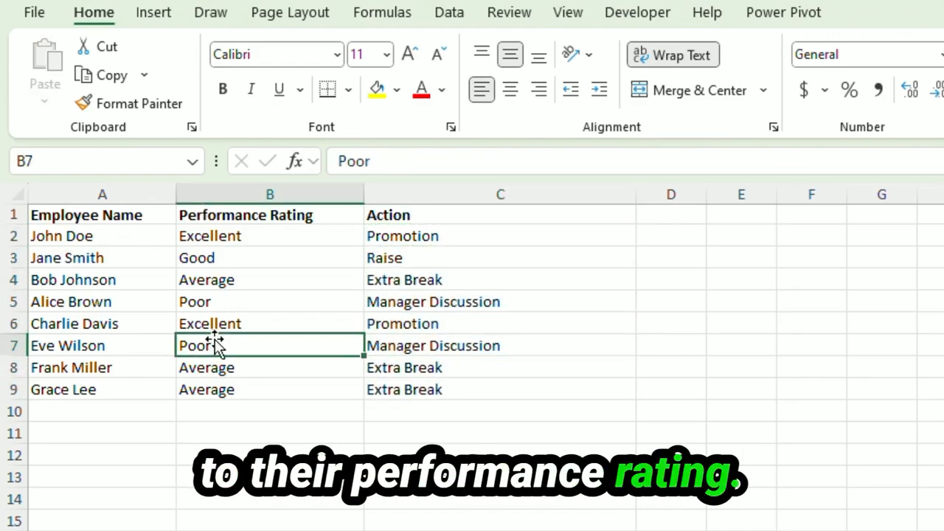
click(427, 391)
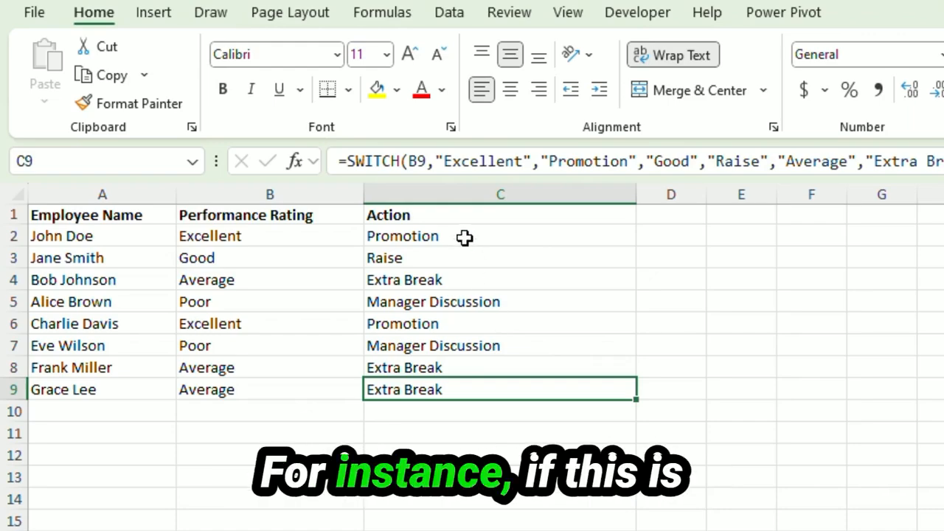
click(256, 235)
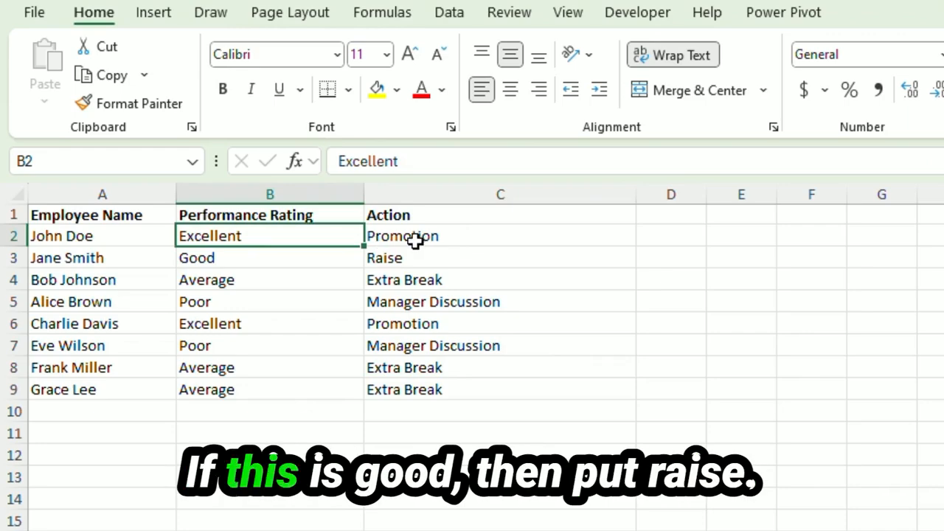
click(305, 260)
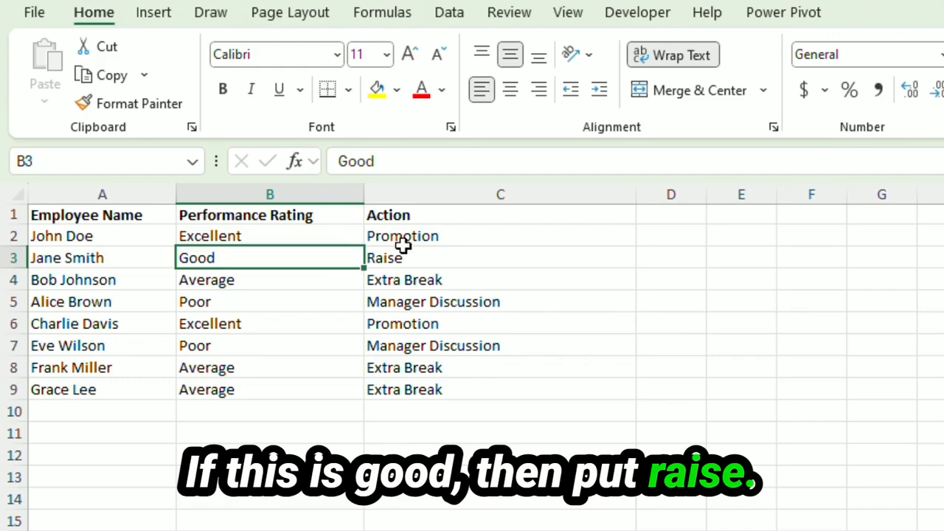
click(667, 237)
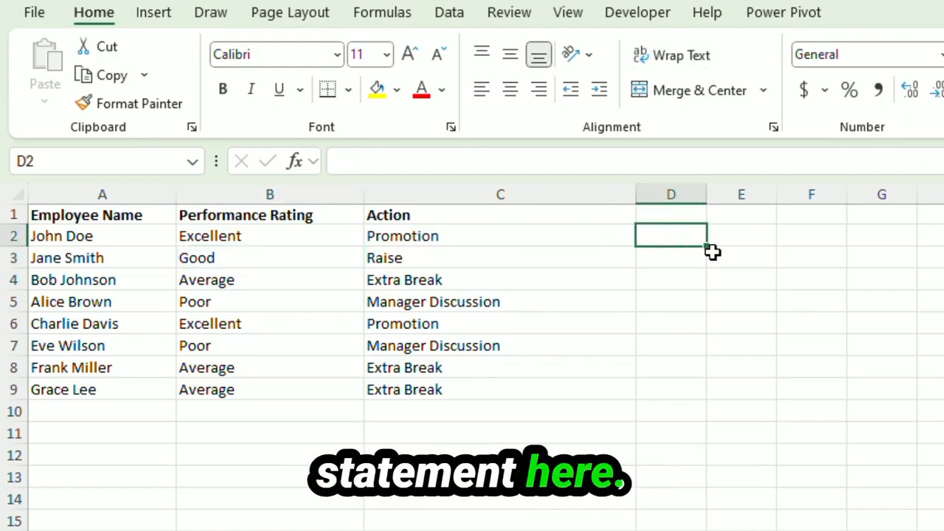
text(=if()
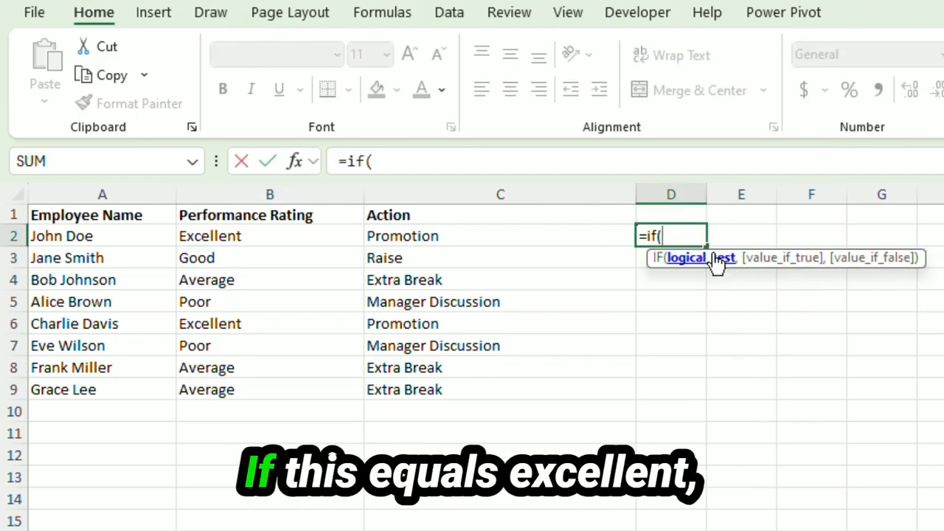
click(246, 233)
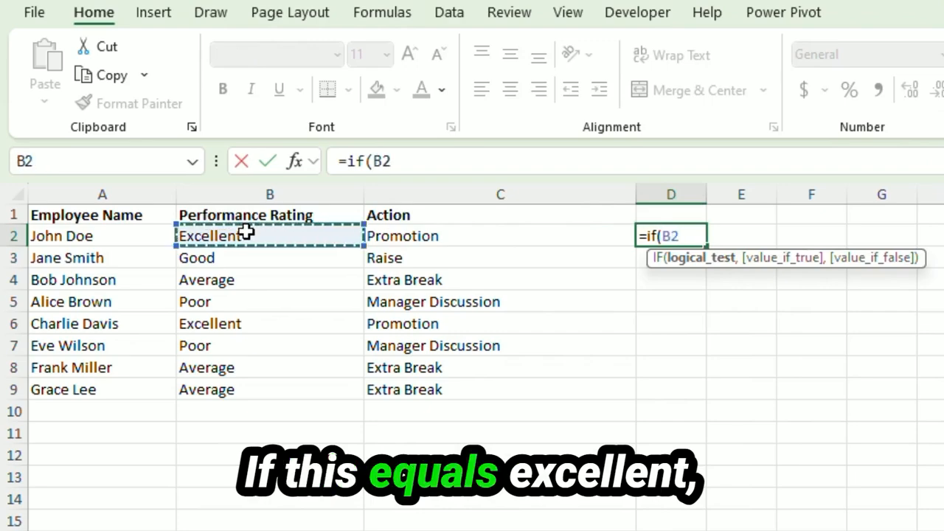
text(="Excellent":)
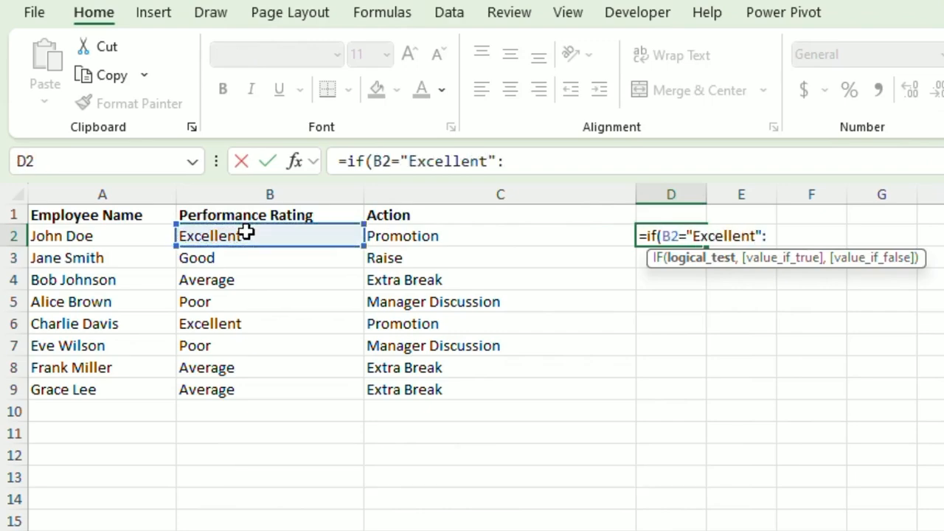
key(BackSpace)
text(,"P)
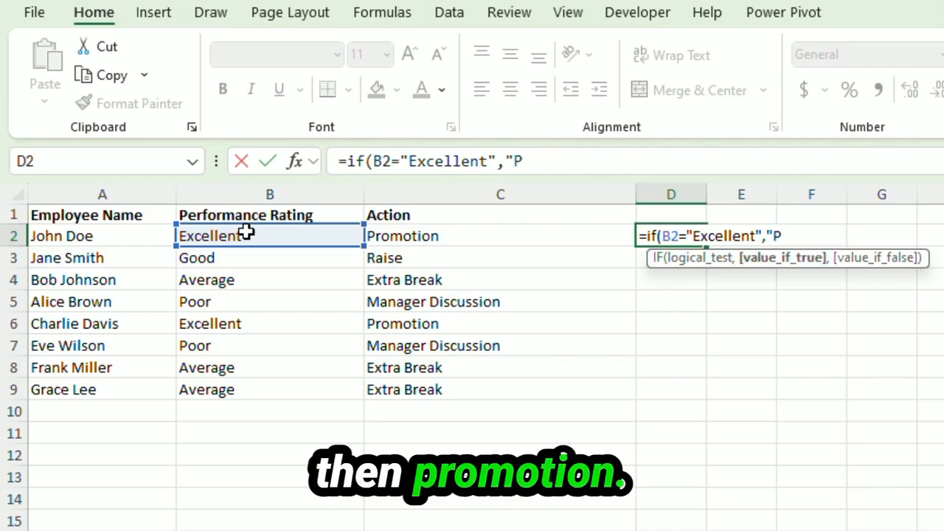
text(romotion",)
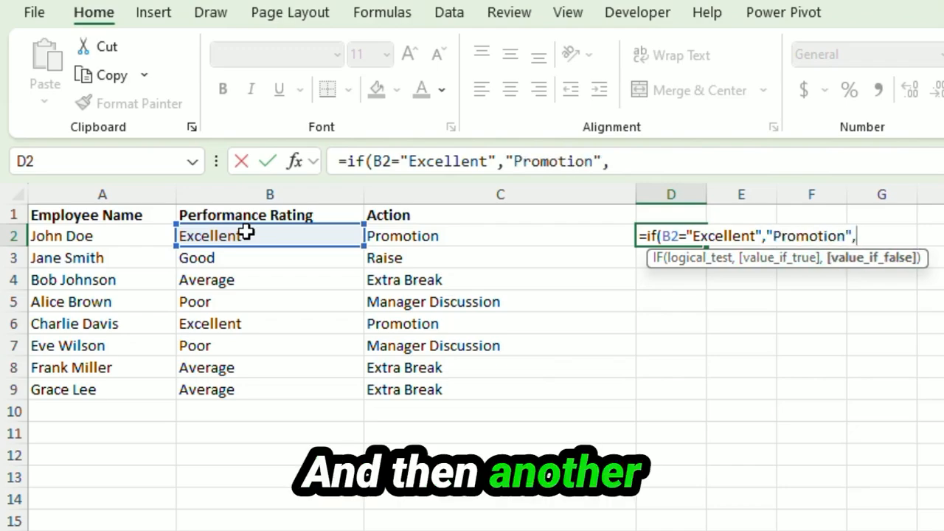
text(if()
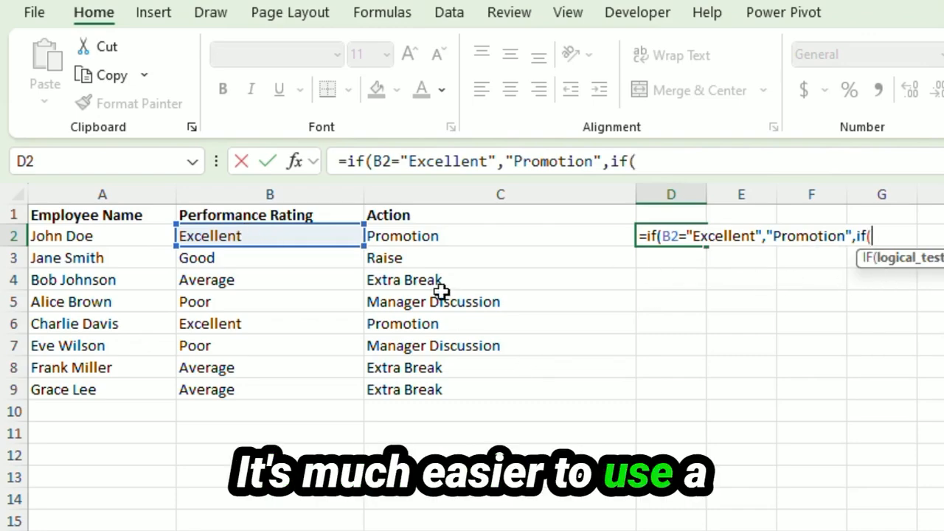
key(Escape)
click(428, 241)
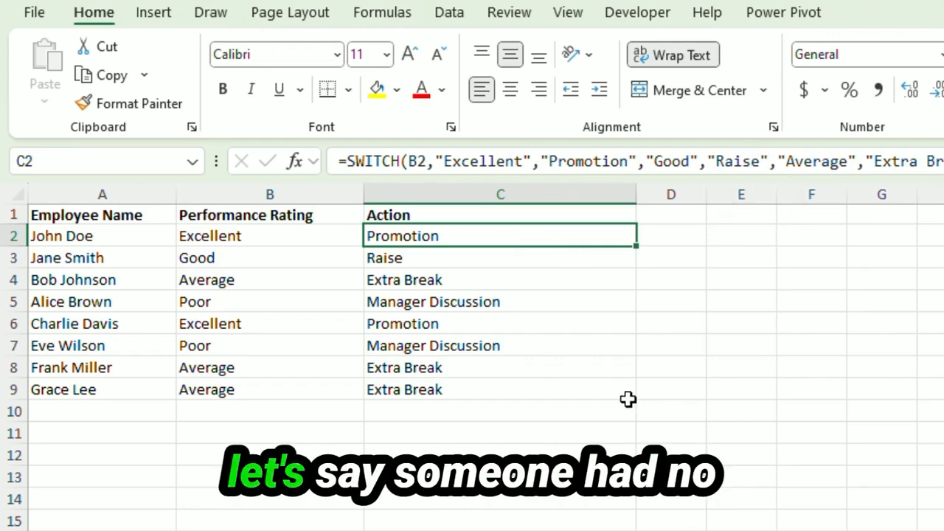
Change the performance rating in B9 to "No Rating" and check the resulting action in C9.
click(295, 392)
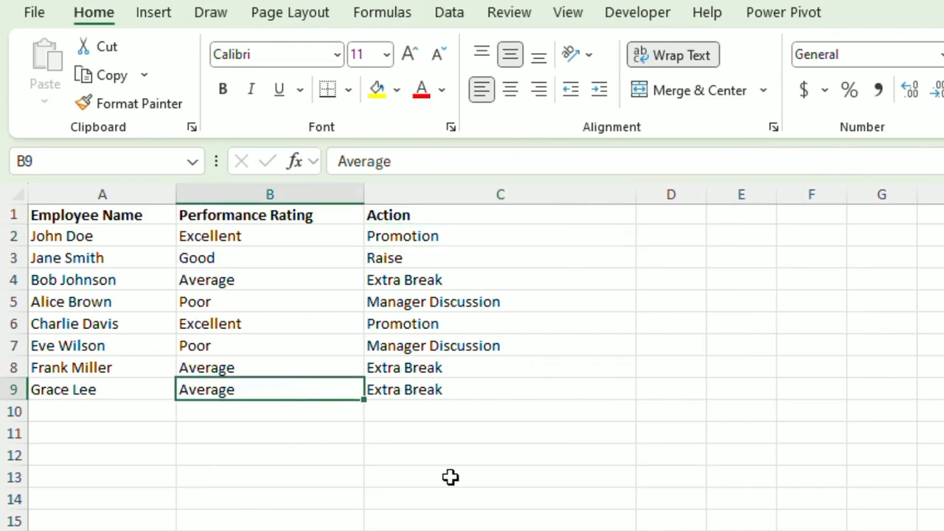
text(No Rat)
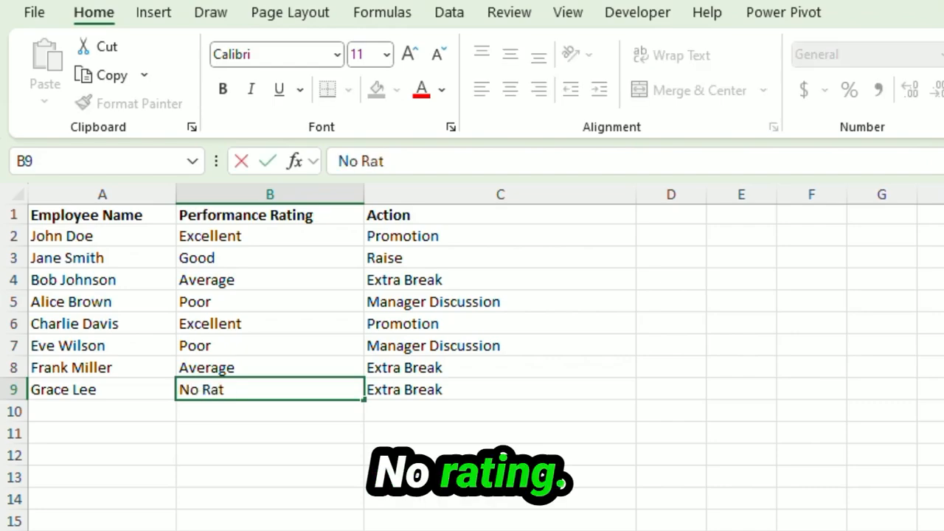
text(ing)
key(Return)
click(432, 396)
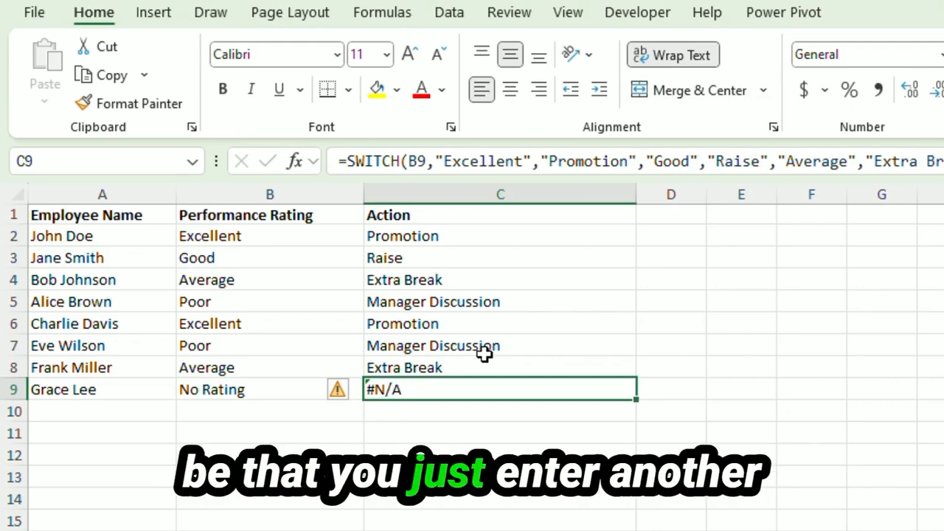
Extend the SWITCH formula in C2 with "No Rating" returning "Employee has no rating entered".
click(467, 234)
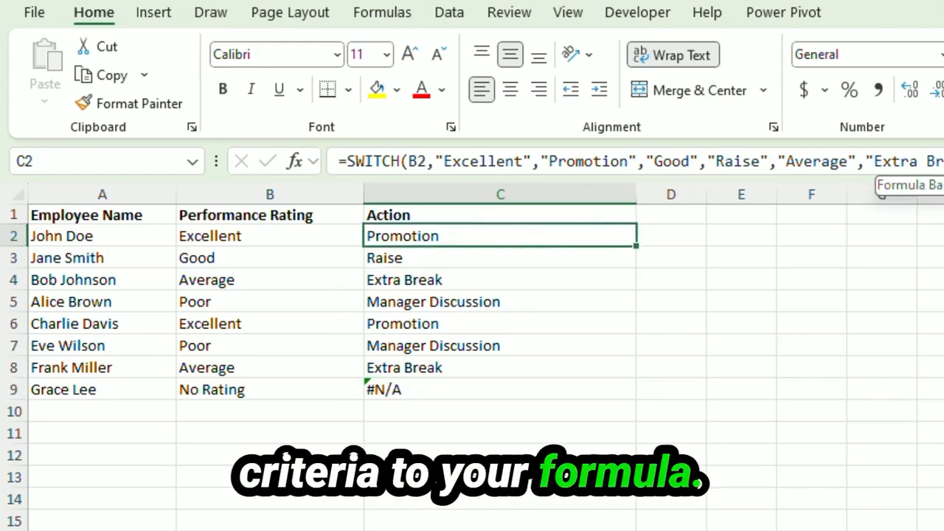
key(F2)
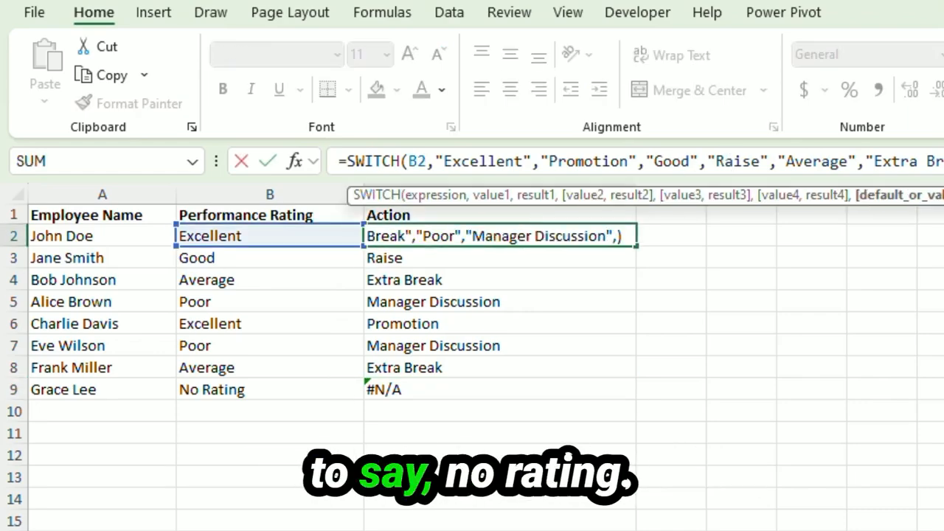
text("No Rating",)
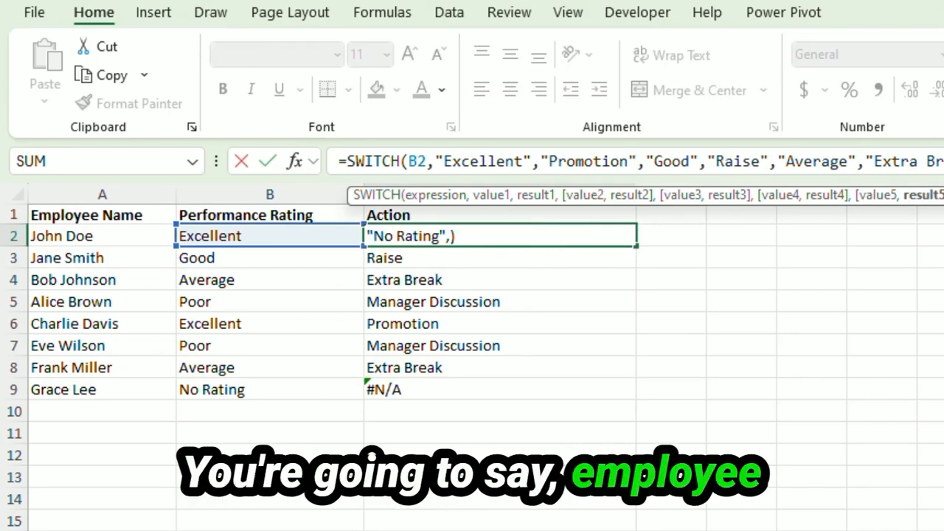
text("Employee h)
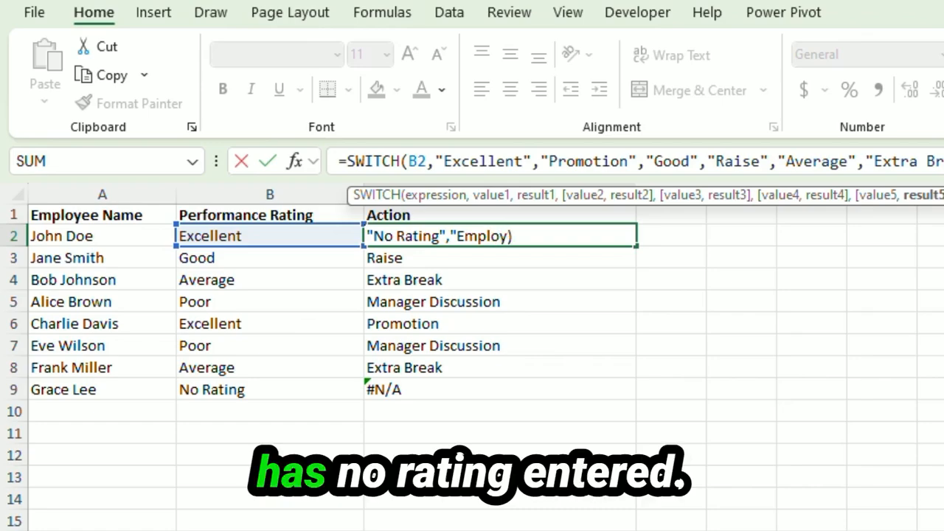
text(as no rating )
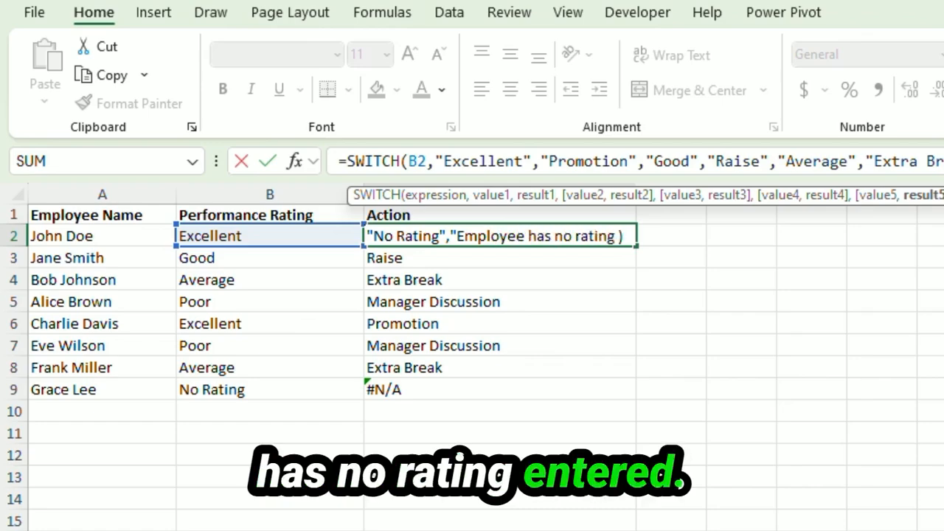
text(ente)
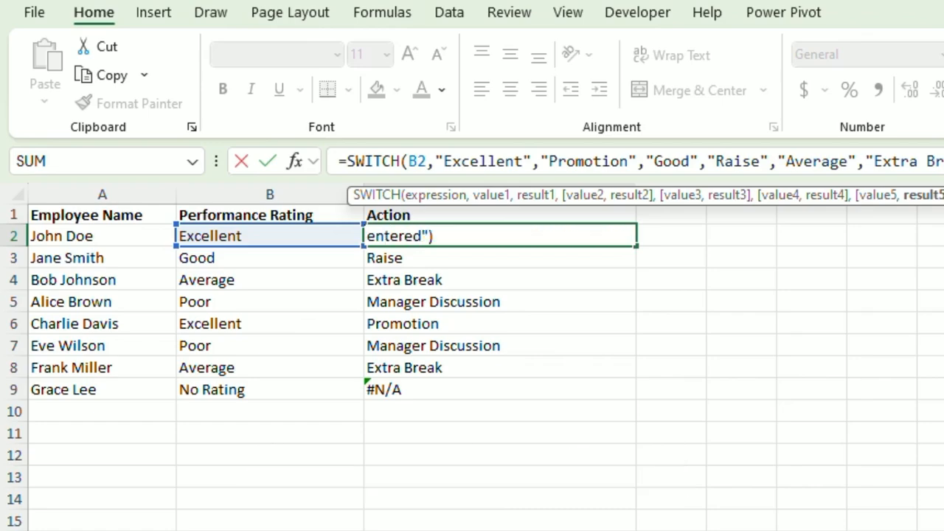
text(red"))
key(Return)
Copy the updated SWITCH formula from C2 into C3:C9 and check the action in C9.
click(411, 235)
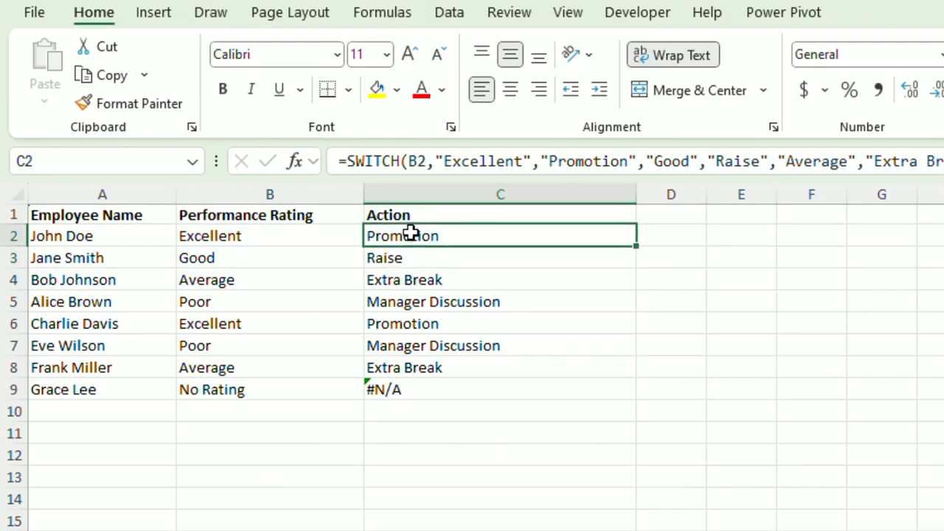
key(ctrl+c)
drag(432, 265, 436, 381)
key(ctrl+v)
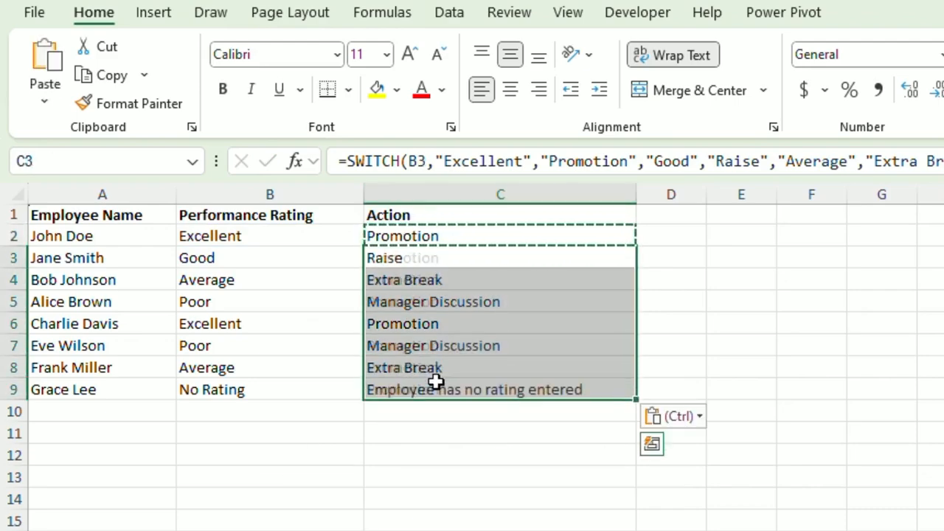
click(501, 319)
click(490, 391)
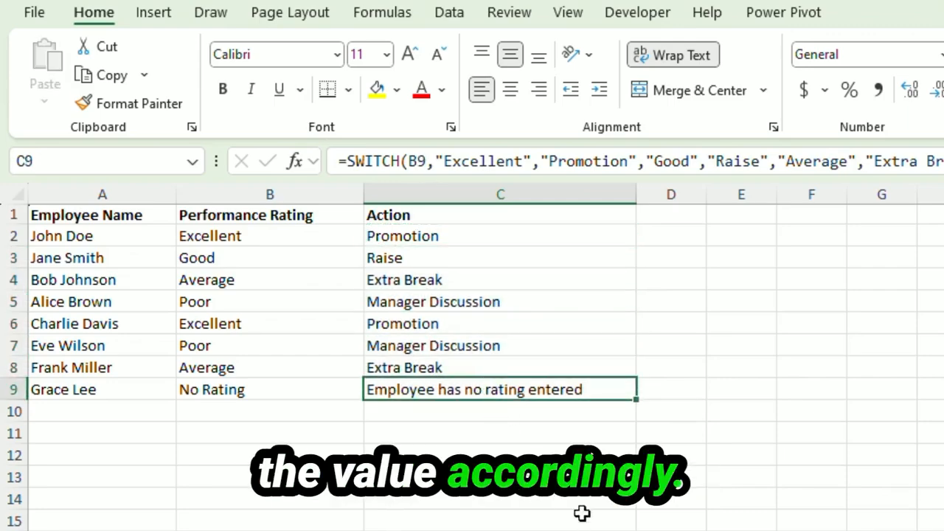